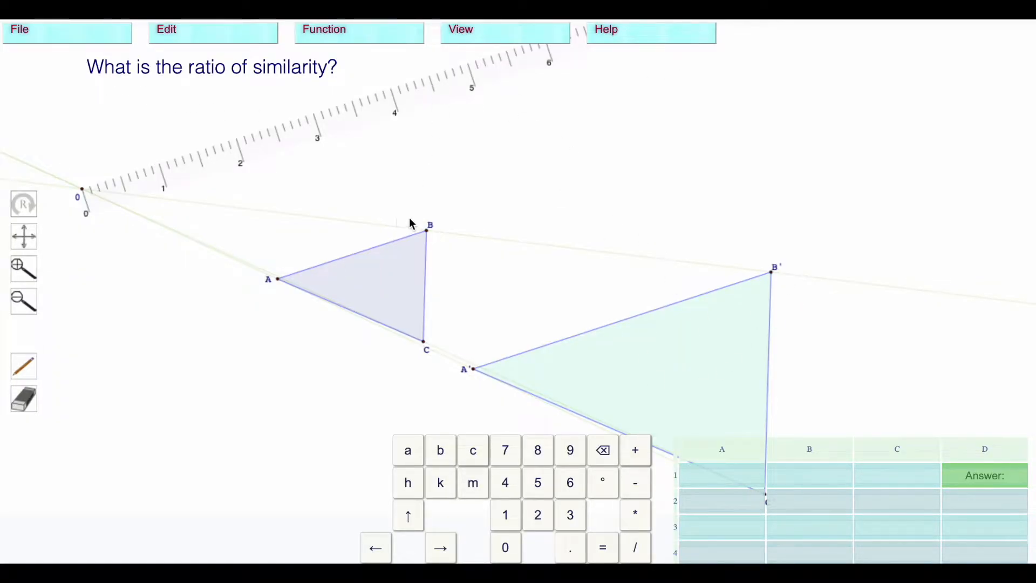
Rotate the triangle figure about point O and align the ruler with the line through O, C and C'
{"action": "left_click", "coordinate": [24, 204]}
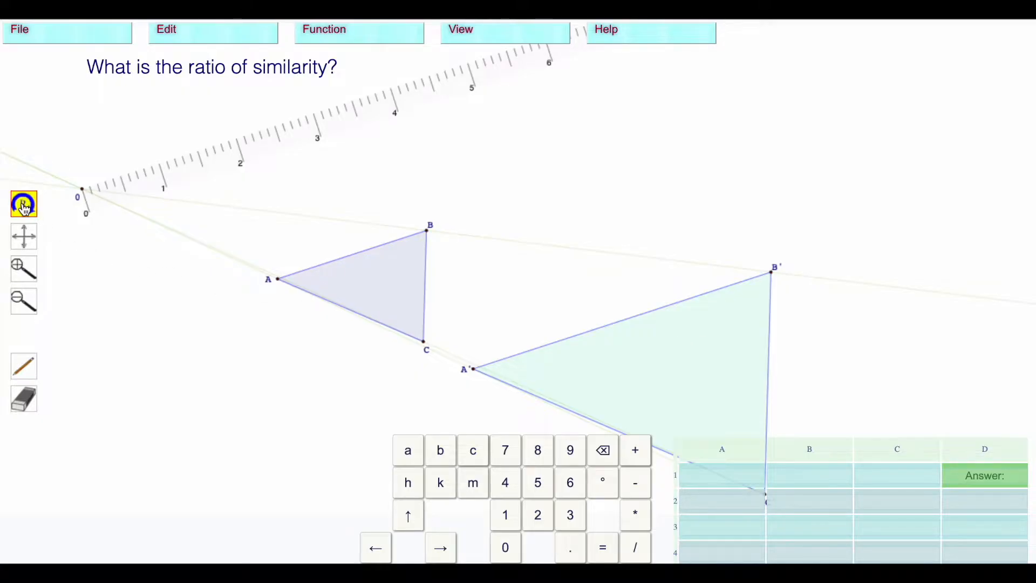
{"action": "left_click_drag", "start_coordinate": [689, 354], "coordinate": [687, 283]}
{"action": "left_click_drag", "start_coordinate": [376, 96], "coordinate": [357, 278]}
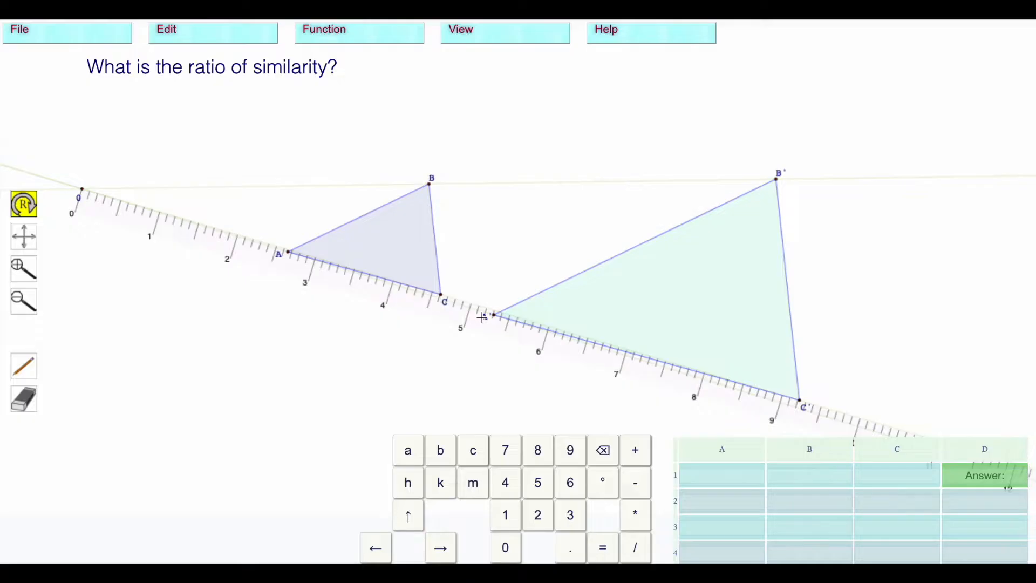
Label cell A1 as OC' and cell A2 as OC in the answer table
{"action": "left_click", "coordinate": [724, 477]}
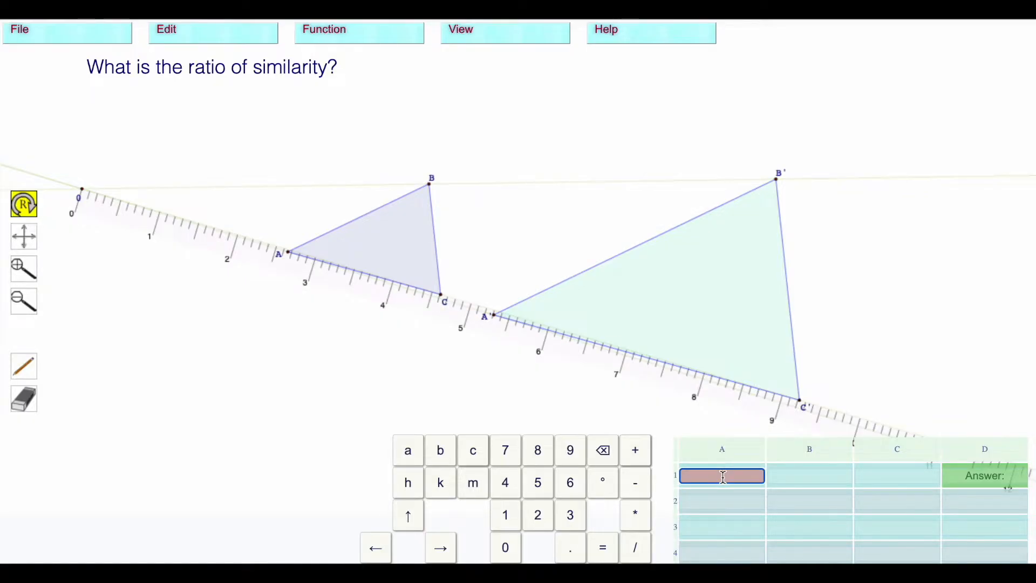
{"action": "type", "text": "OC'"}
{"action": "left_click", "coordinate": [736, 505]}
{"action": "type", "text": "OC"}
{"action": "left_click", "coordinate": [758, 476]}
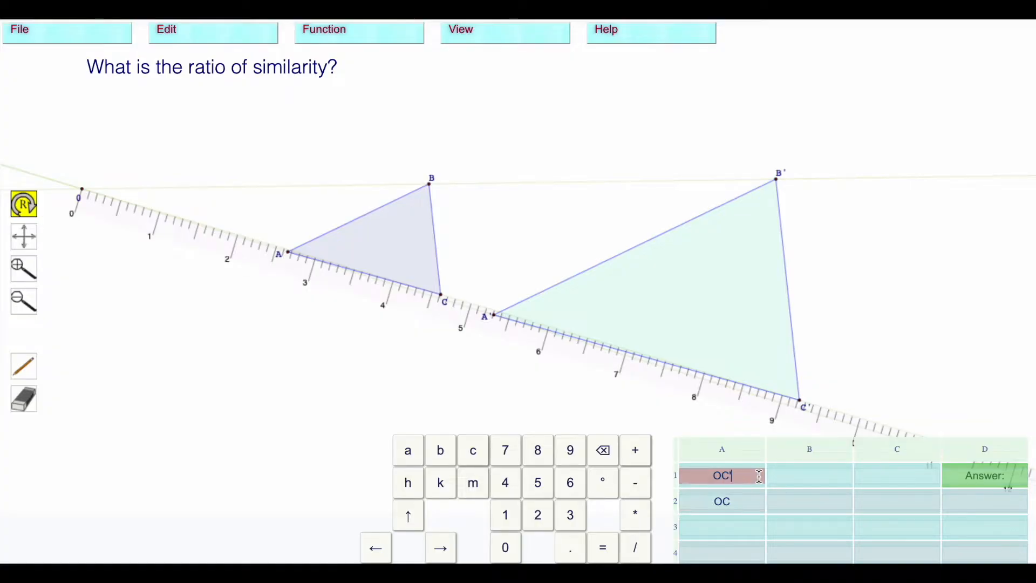
Enter New in cell C1 and Old in cell C2 to mark the OC' and OC rows
{"action": "left_click", "coordinate": [783, 478]}
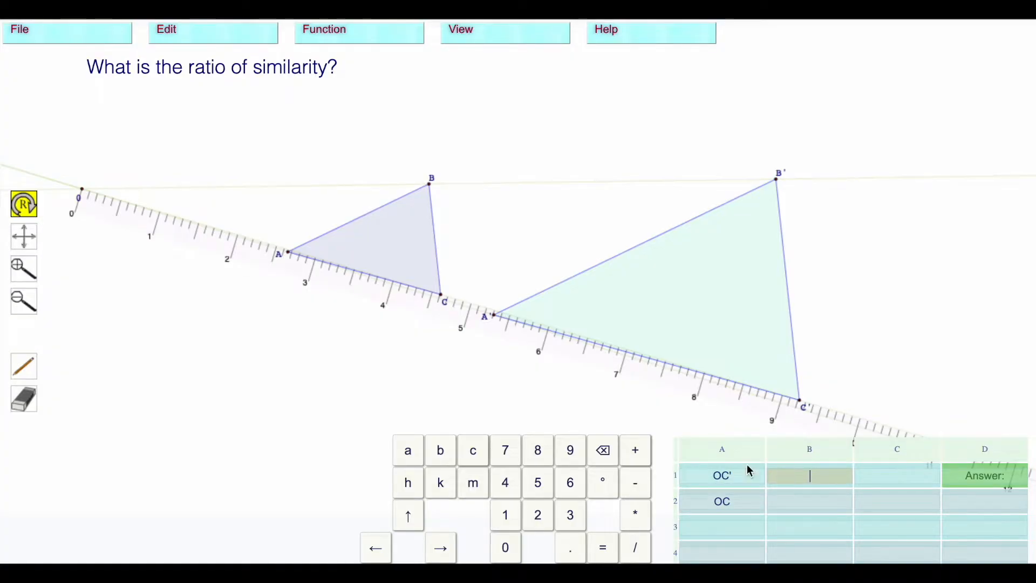
{"action": "left_click", "coordinate": [886, 475]}
{"action": "type", "text": "New"}
{"action": "left_click", "coordinate": [890, 497]}
{"action": "type", "text": "Old"}
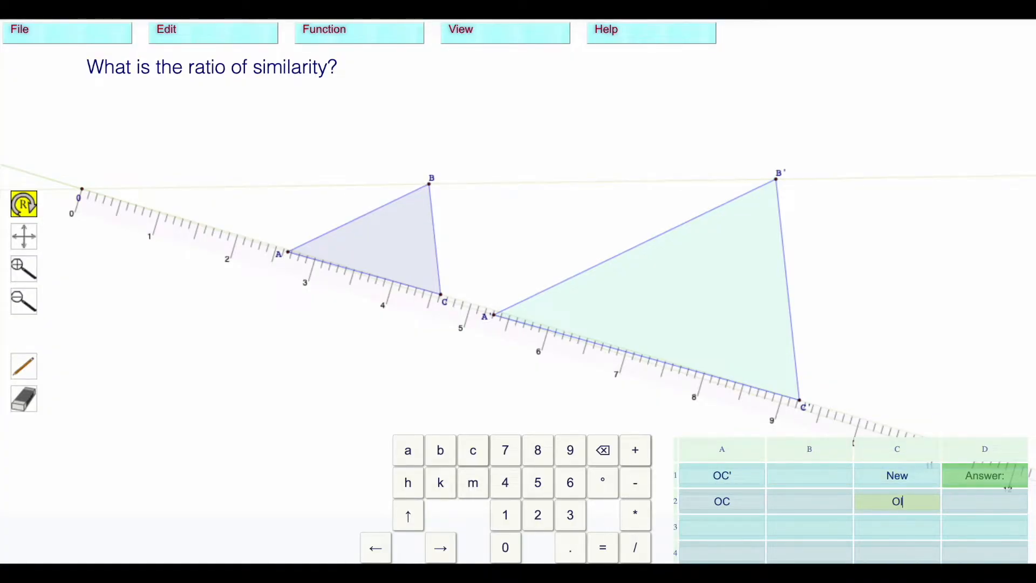
{"action": "left_click", "coordinate": [728, 478]}
{"action": "type", "text": "'"}
Read the distance OC' on the ruler at point C' and record 9.22 in cell B1
{"action": "left_click", "coordinate": [23, 272]}
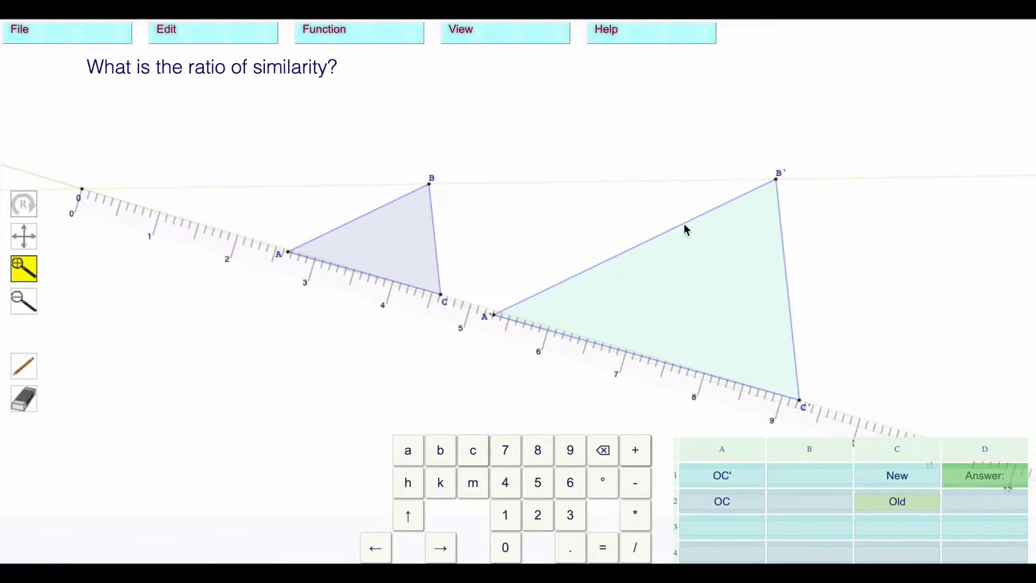
{"action": "left_click", "coordinate": [801, 403]}
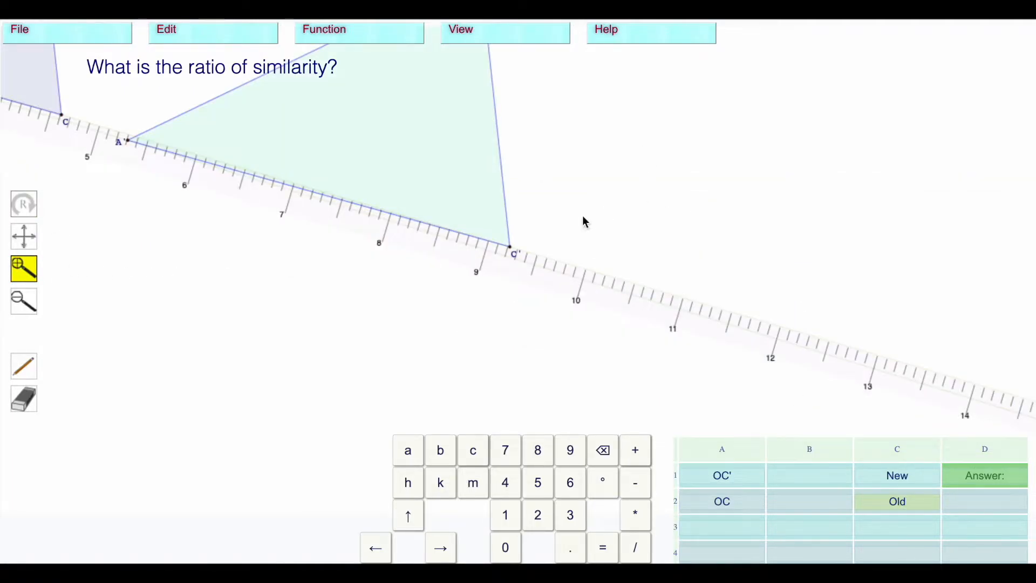
{"action": "left_click", "coordinate": [511, 249]}
{"action": "left_click", "coordinate": [512, 248]}
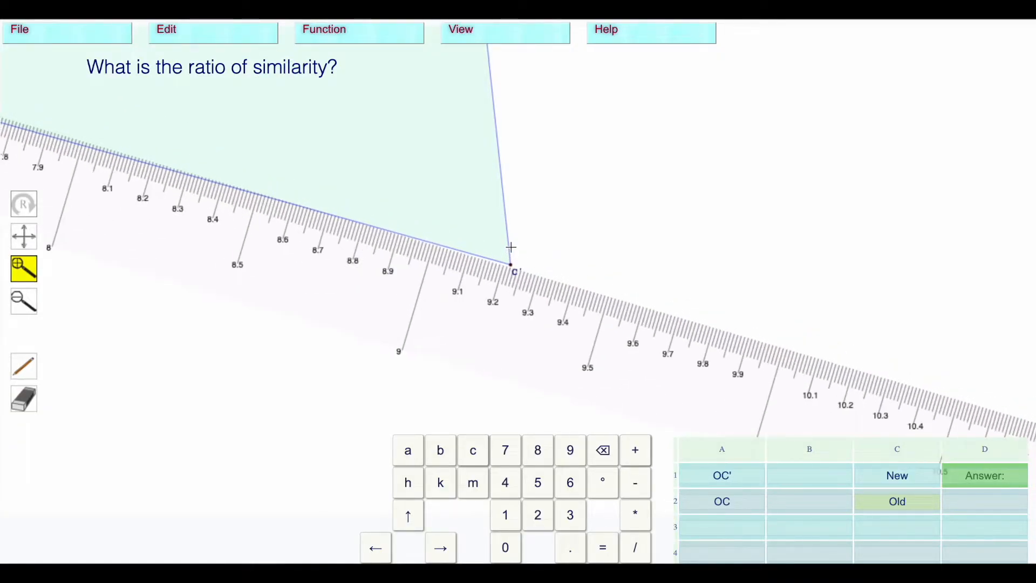
{"action": "left_click", "coordinate": [510, 265]}
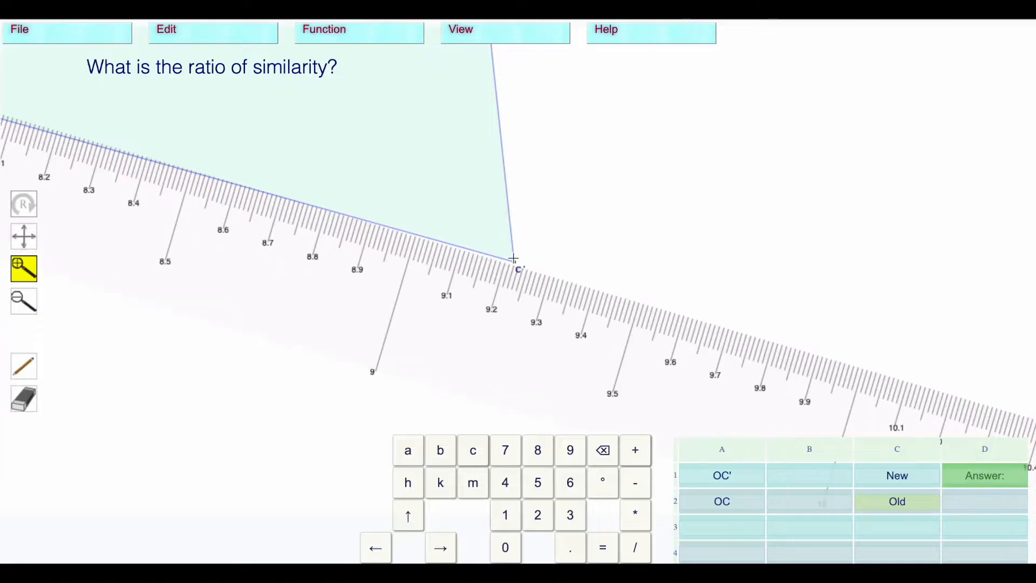
{"action": "left_click", "coordinate": [511, 258]}
{"action": "left_click", "coordinate": [510, 249]}
{"action": "left_click", "coordinate": [512, 250]}
{"action": "left_click", "coordinate": [511, 248]}
{"action": "left_click", "coordinate": [511, 245]}
{"action": "left_click", "coordinate": [510, 243]}
{"action": "left_click", "coordinate": [506, 239]}
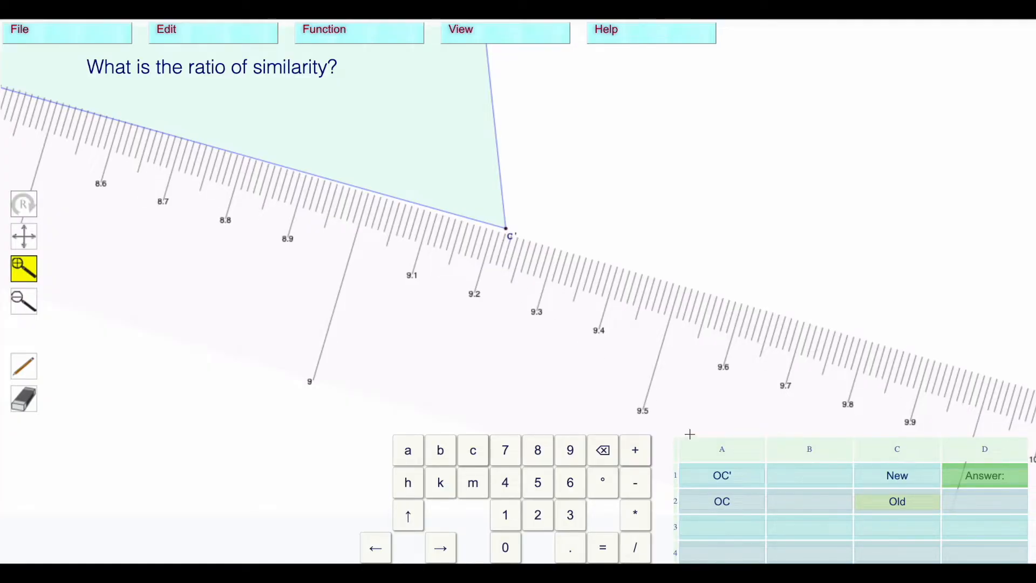
{"action": "left_click", "coordinate": [782, 476]}
{"action": "type", "text": "9.22"}
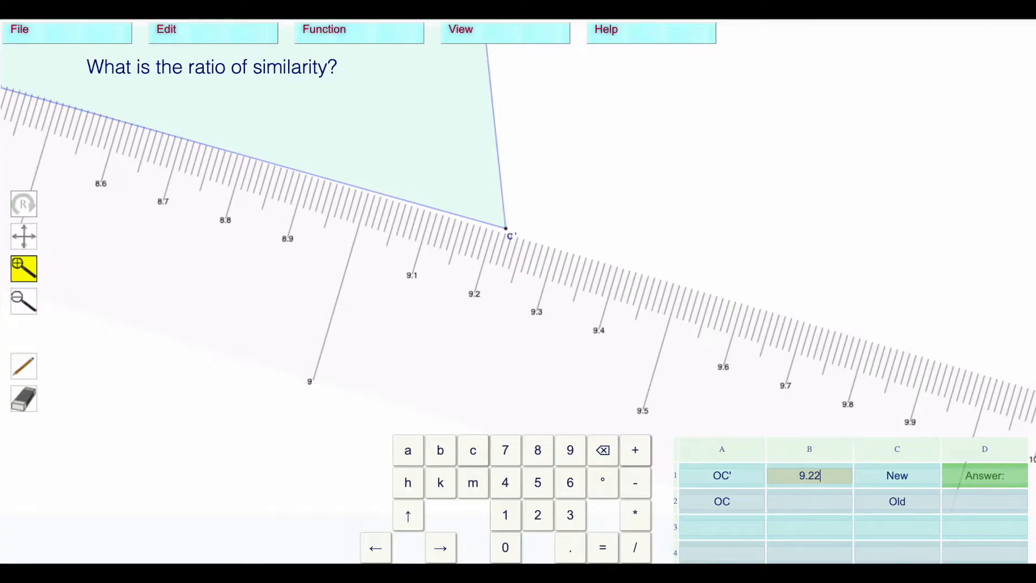
Read the distance OC on the ruler at point C and record 4.61 in cell B2
{"action": "left_click", "coordinate": [24, 273]}
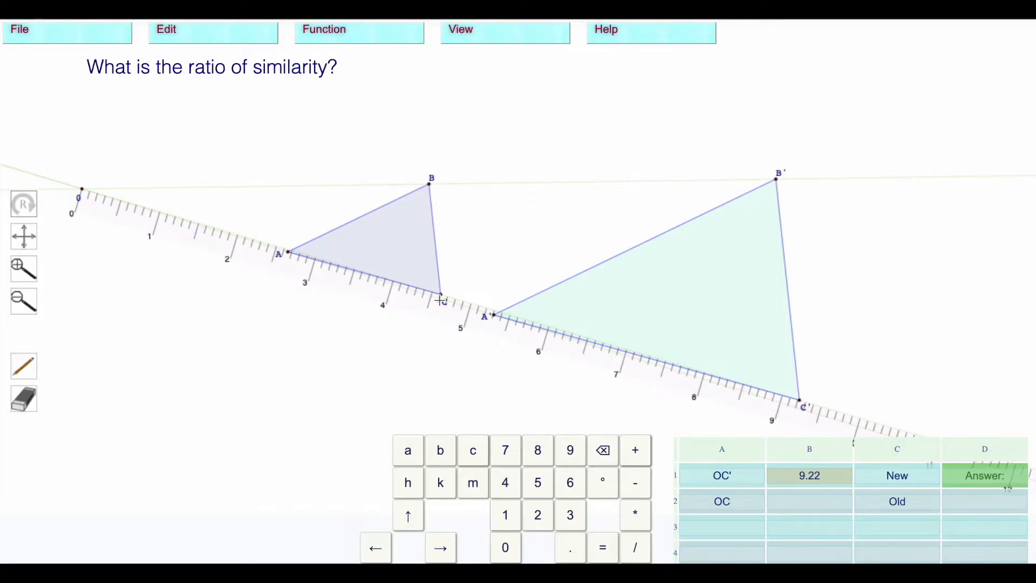
{"action": "left_click", "coordinate": [24, 268]}
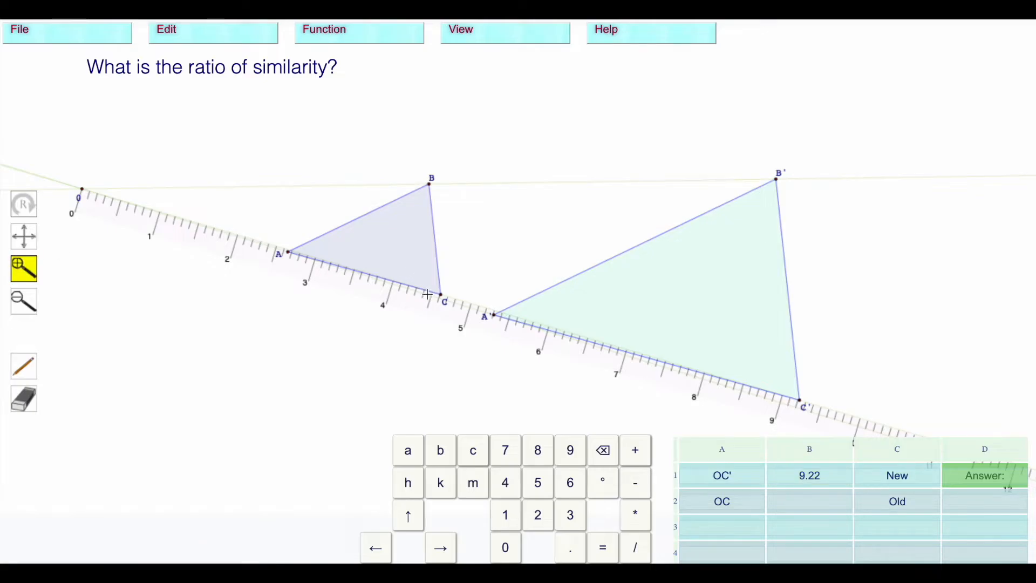
{"action": "left_click", "coordinate": [443, 297]}
{"action": "left_click", "coordinate": [423, 226]}
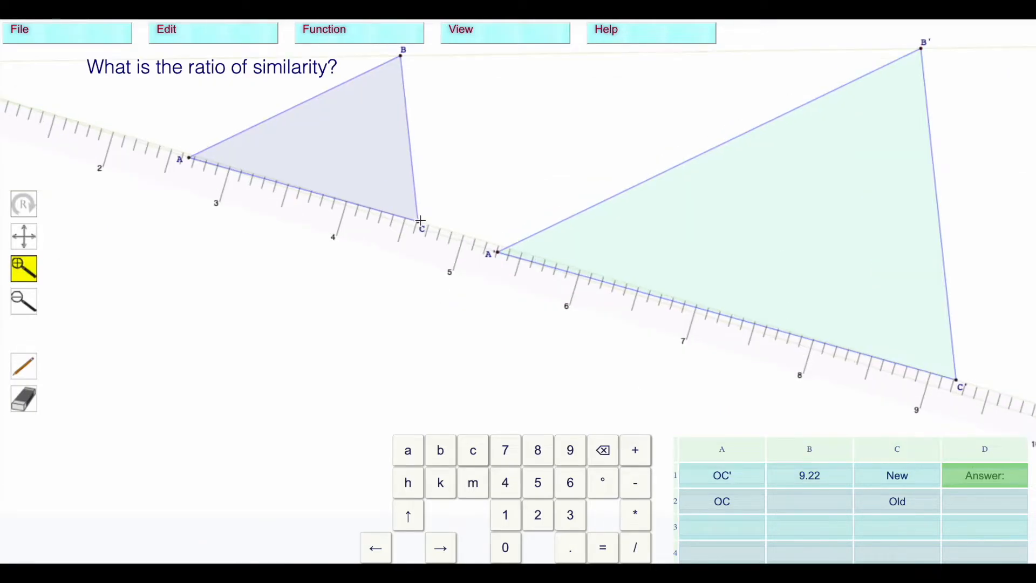
{"action": "left_click", "coordinate": [422, 226]}
{"action": "left_click", "coordinate": [421, 224]}
{"action": "left_click", "coordinate": [420, 223]}
{"action": "left_click", "coordinate": [420, 223]}
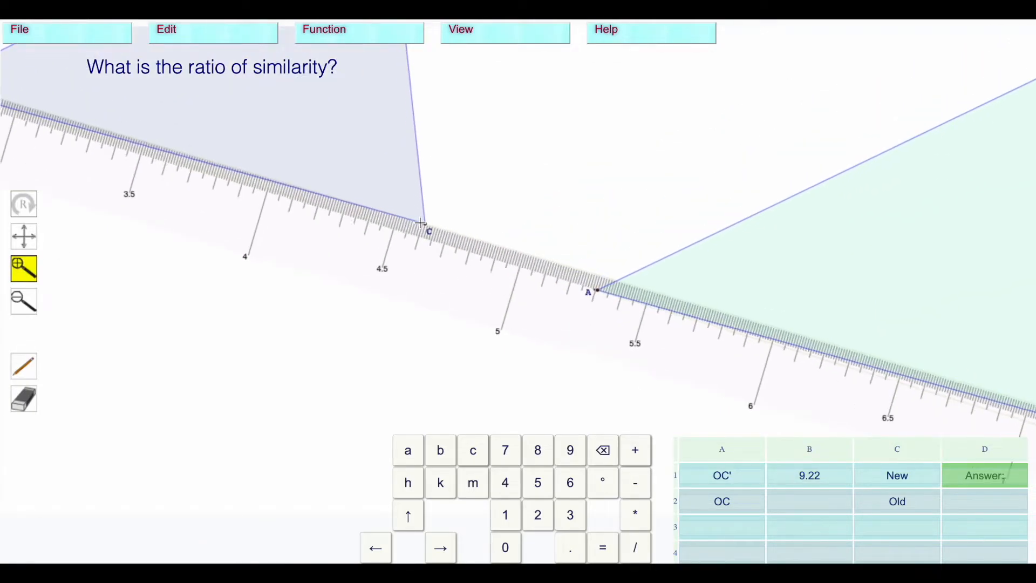
{"action": "left_click", "coordinate": [420, 223]}
{"action": "left_click", "coordinate": [420, 223]}
{"action": "left_click", "coordinate": [421, 223]}
{"action": "left_click", "coordinate": [421, 223]}
{"action": "left_click", "coordinate": [420, 223]}
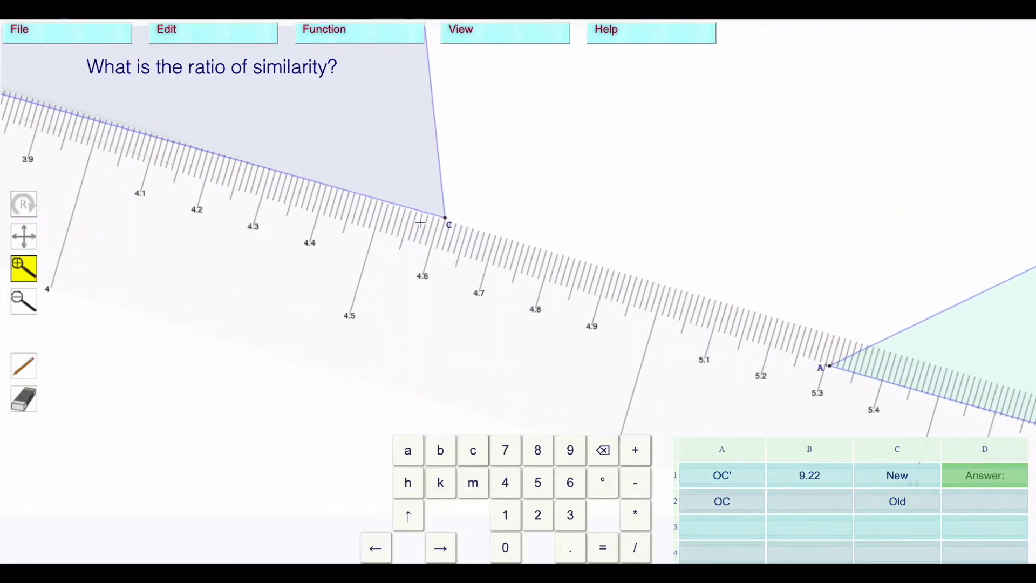
{"action": "left_click", "coordinate": [420, 223]}
{"action": "left_click", "coordinate": [413, 221]}
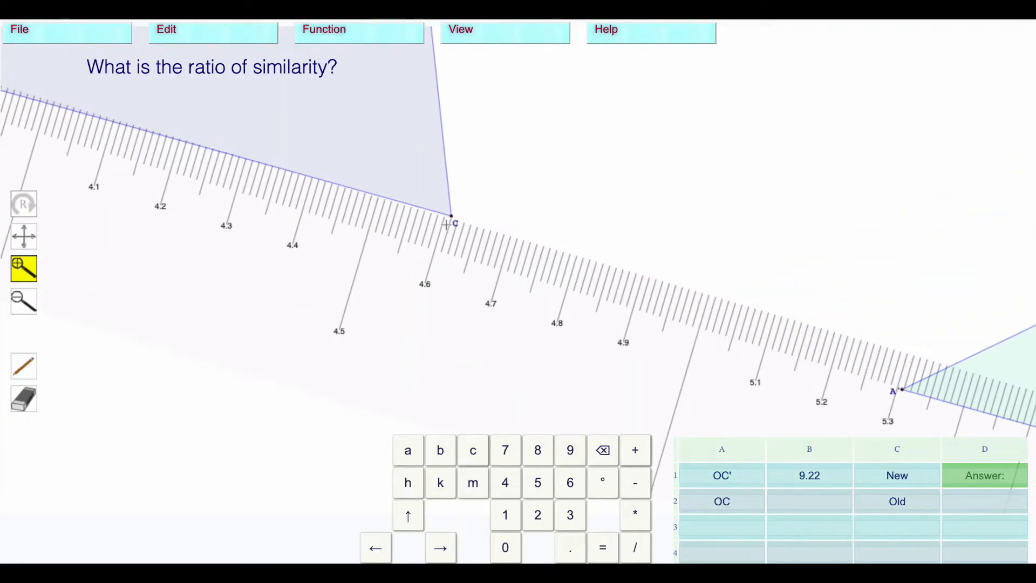
{"action": "left_click", "coordinate": [810, 501]}
{"action": "type", "text": "4.61"}
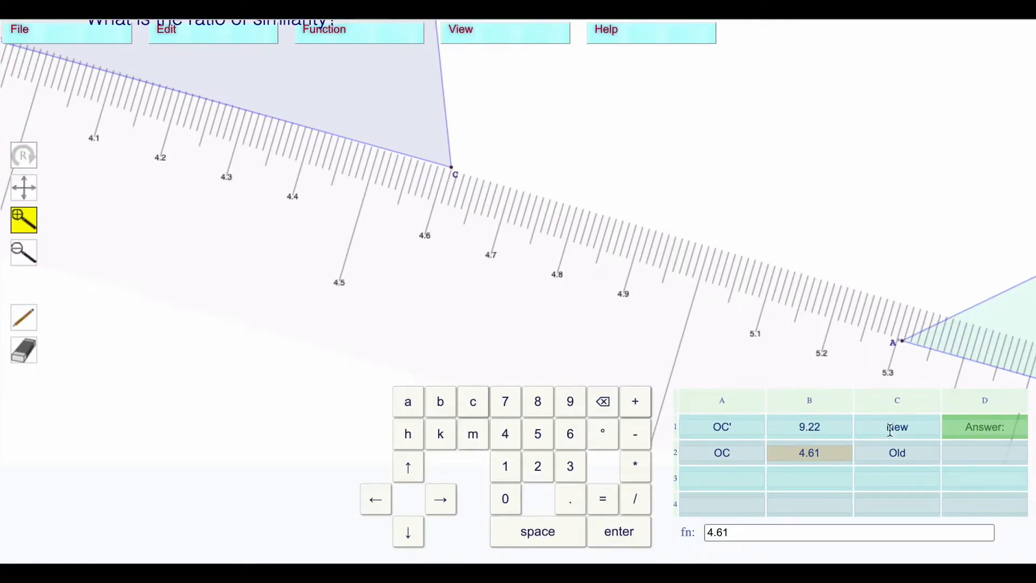
Calculate the ratio of similarity in cell D2 with the formula =B1/B2
{"action": "left_click", "coordinate": [978, 451]}
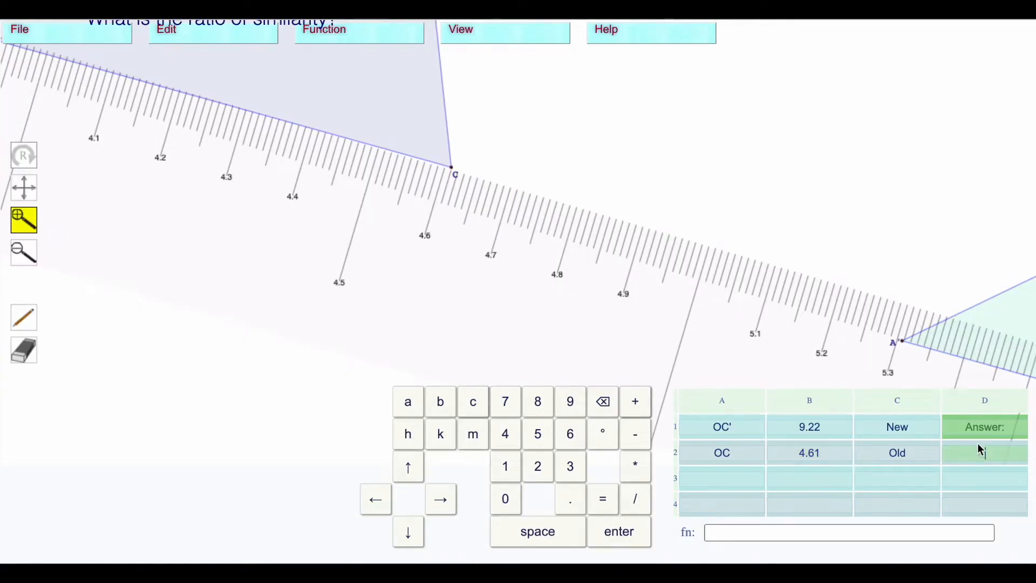
{"action": "type", "text": "="}
{"action": "left_click", "coordinate": [808, 427]}
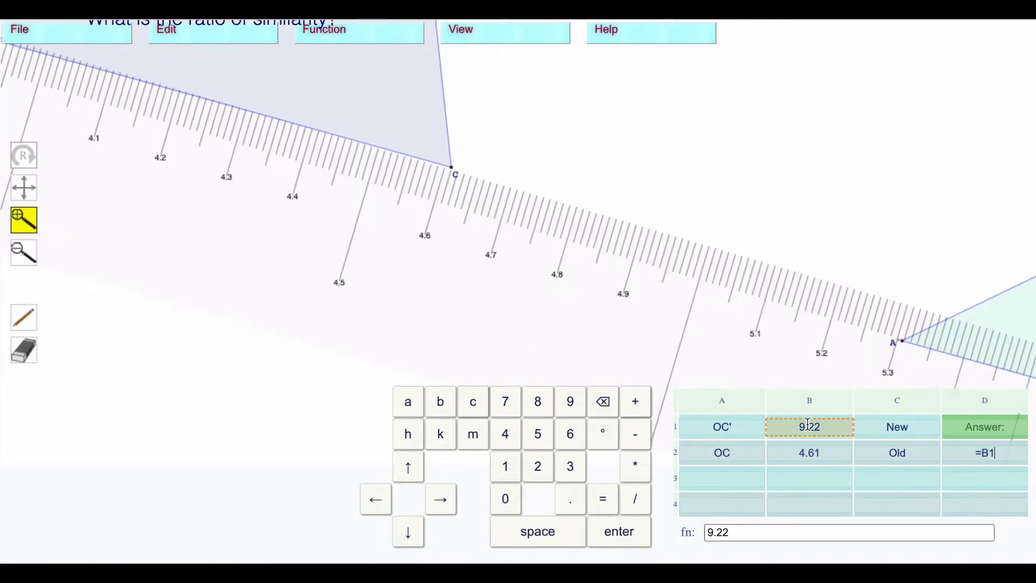
{"action": "type", "text": "/"}
{"action": "left_click", "coordinate": [817, 453]}
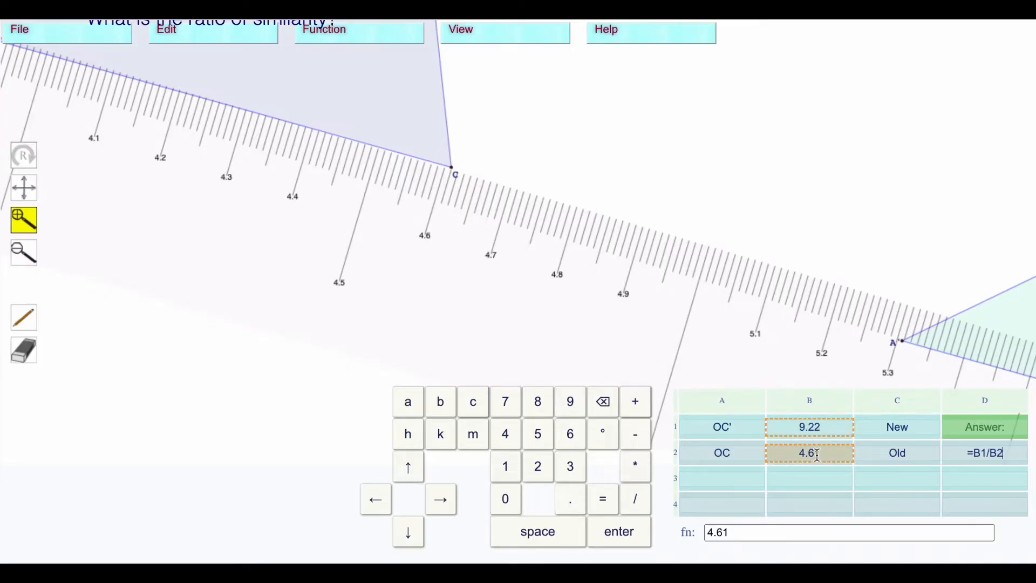
{"action": "key", "text": "Return"}
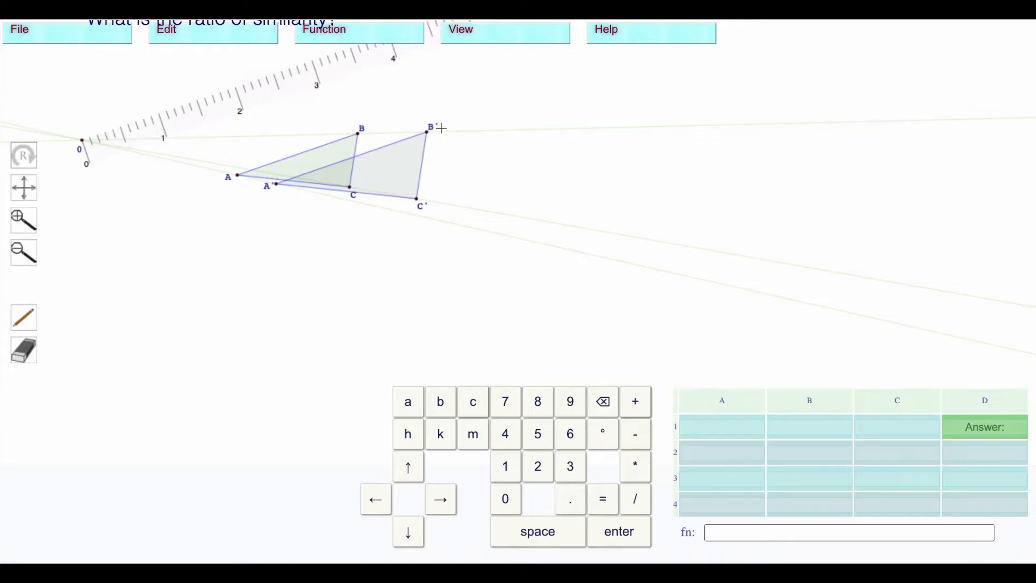
Rotate the ruler about point O to align it with the line through B and B'
{"action": "left_click", "coordinate": [28, 162]}
{"action": "mouse_move", "coordinate": [441, 76]}
{"action": "left_mouse_down"}
{"action": "mouse_move", "coordinate": [464, 184]}
{"action": "mouse_move", "coordinate": [498, 190]}
{"action": "left_mouse_up"}
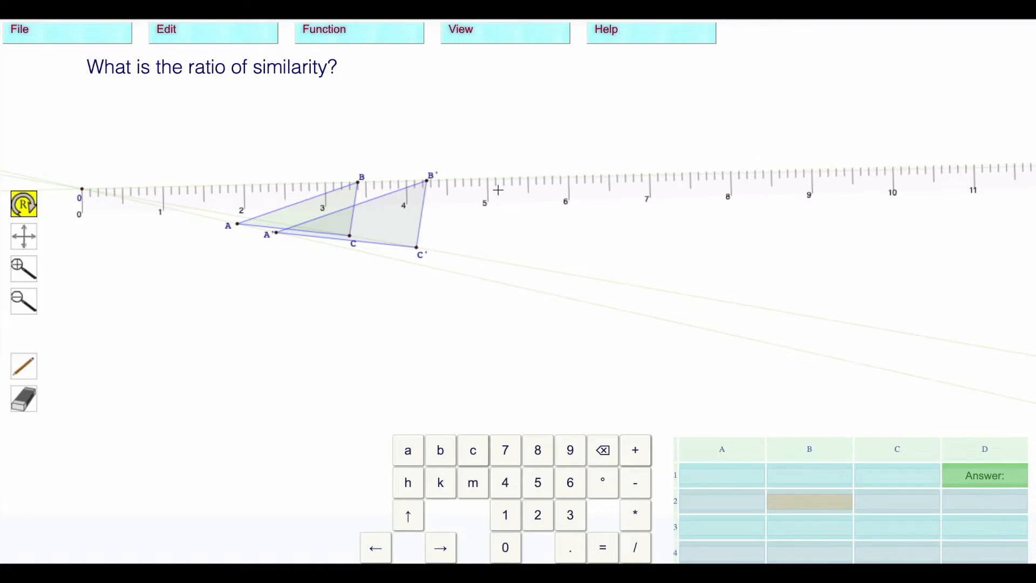
{"action": "left_click", "coordinate": [24, 268]}
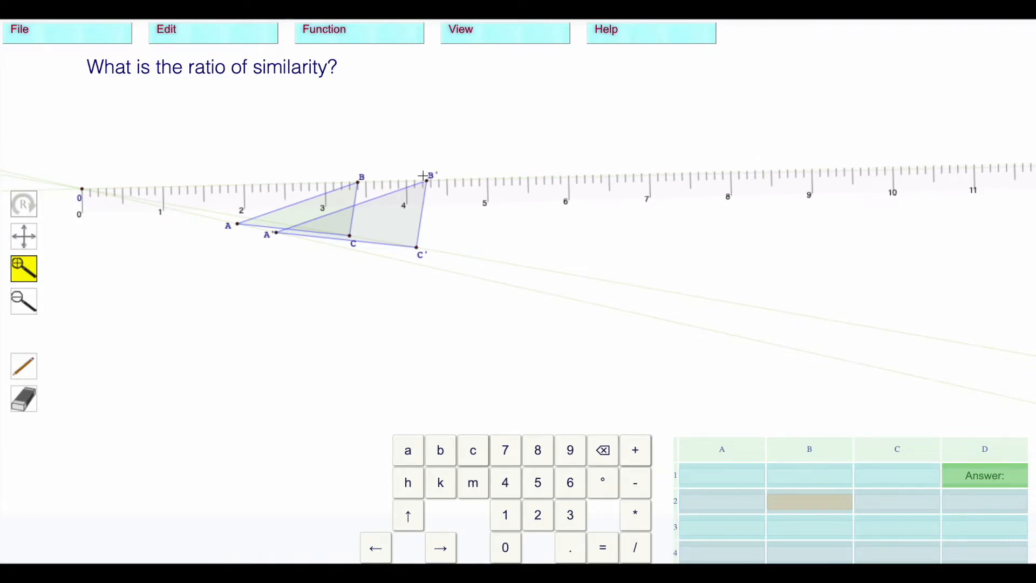
Label the first table row New and OB', and the second row Old and OB, in columns A and B
{"action": "left_click", "coordinate": [716, 473]}
{"action": "type", "text": "New"}
{"action": "left_click", "coordinate": [710, 494]}
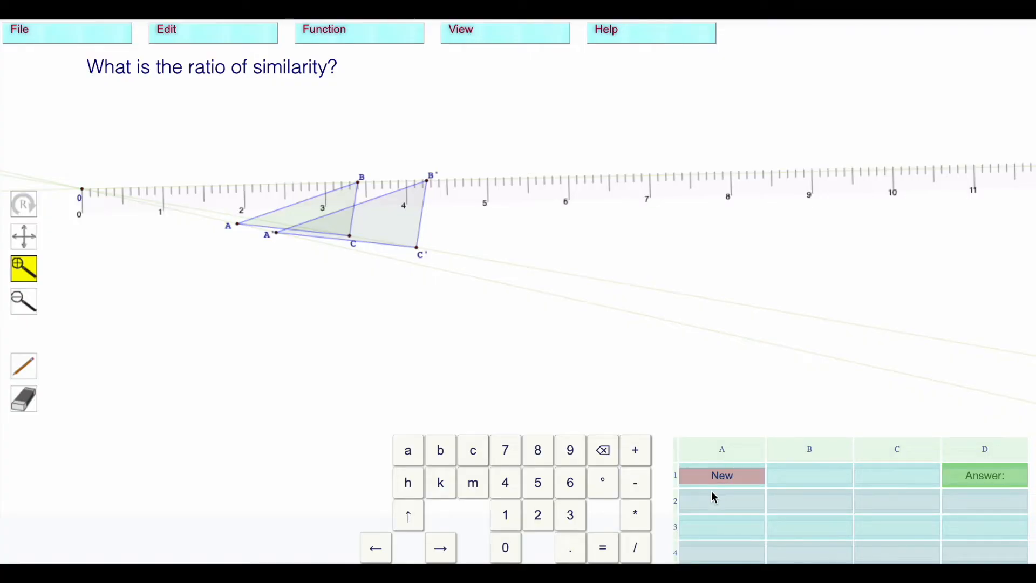
{"action": "left_click", "coordinate": [788, 475]}
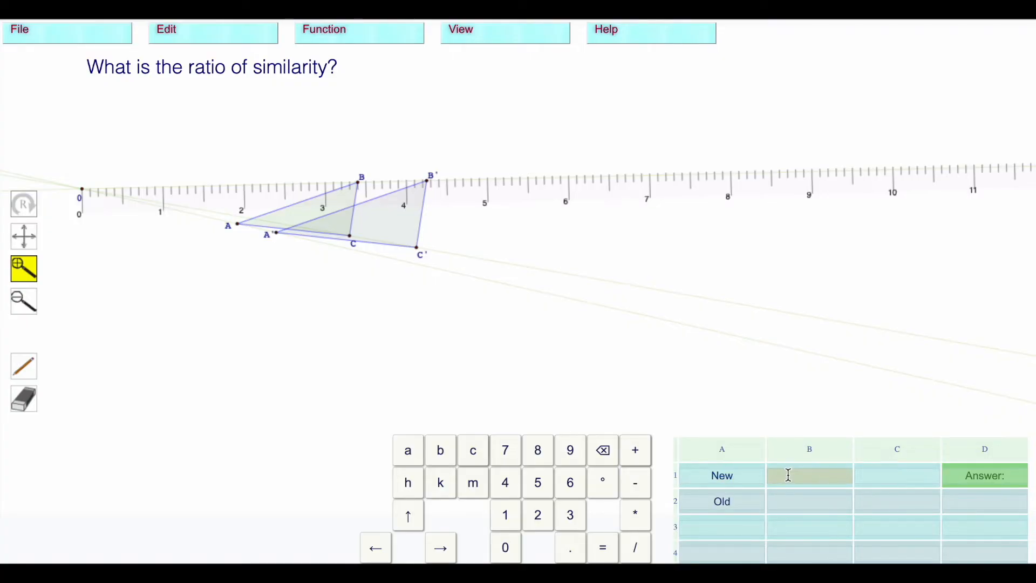
{"action": "type", "text": "OB'"}
{"action": "left_click", "coordinate": [800, 497]}
{"action": "type", "text": "OB"}
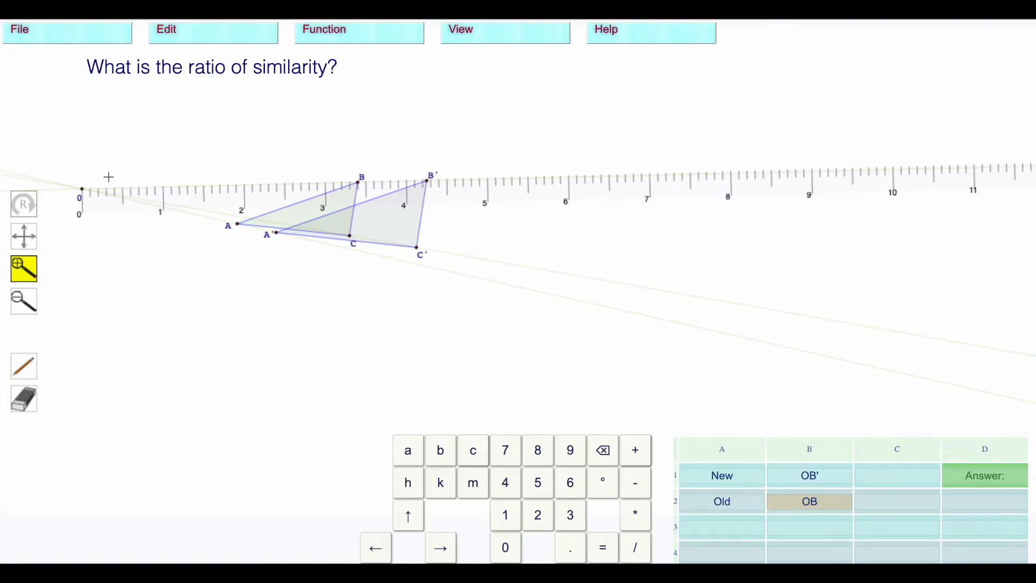
Read the distance OB' on the ruler at point B' and record 4.25 in cell C1
{"action": "left_click", "coordinate": [432, 179]}
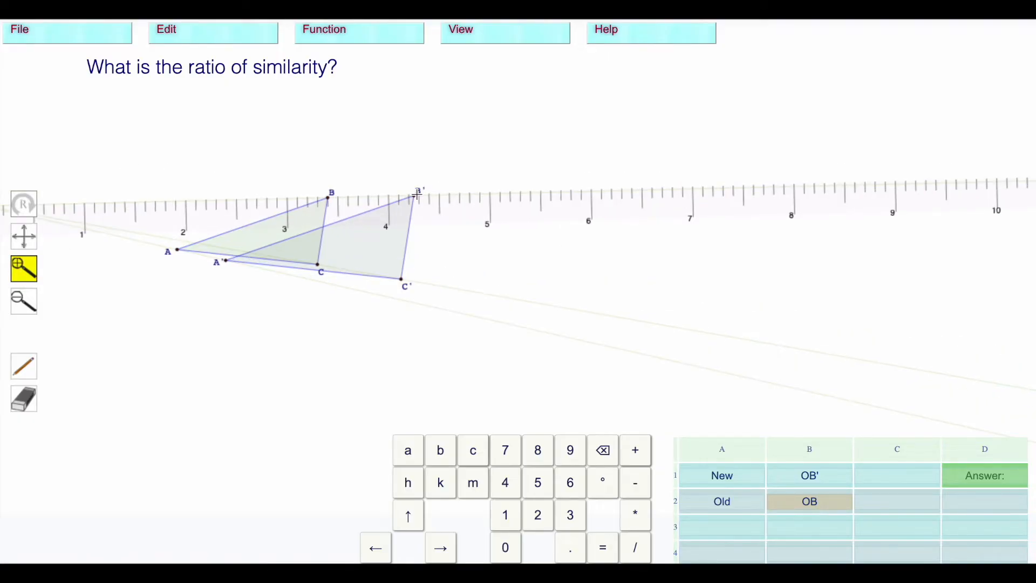
{"action": "left_click", "coordinate": [417, 193]}
{"action": "left_click", "coordinate": [416, 198]}
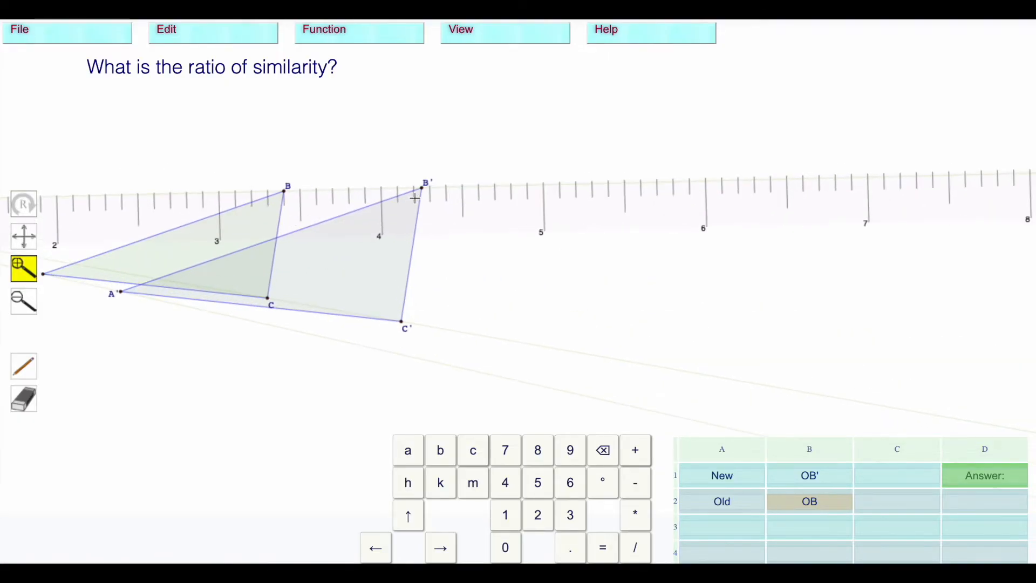
{"action": "left_click", "coordinate": [432, 181]}
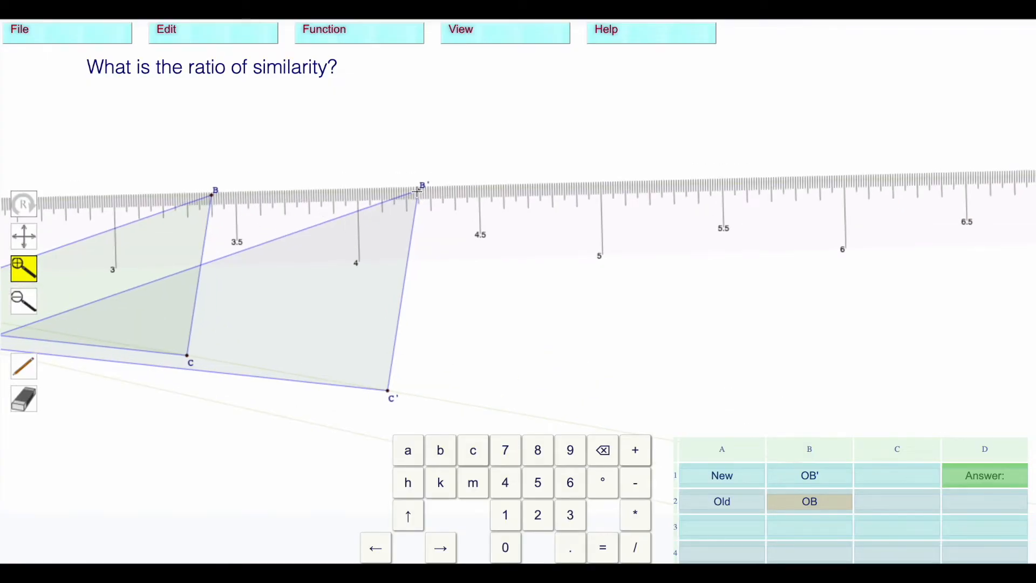
{"action": "left_click", "coordinate": [417, 192]}
{"action": "left_click", "coordinate": [420, 201]}
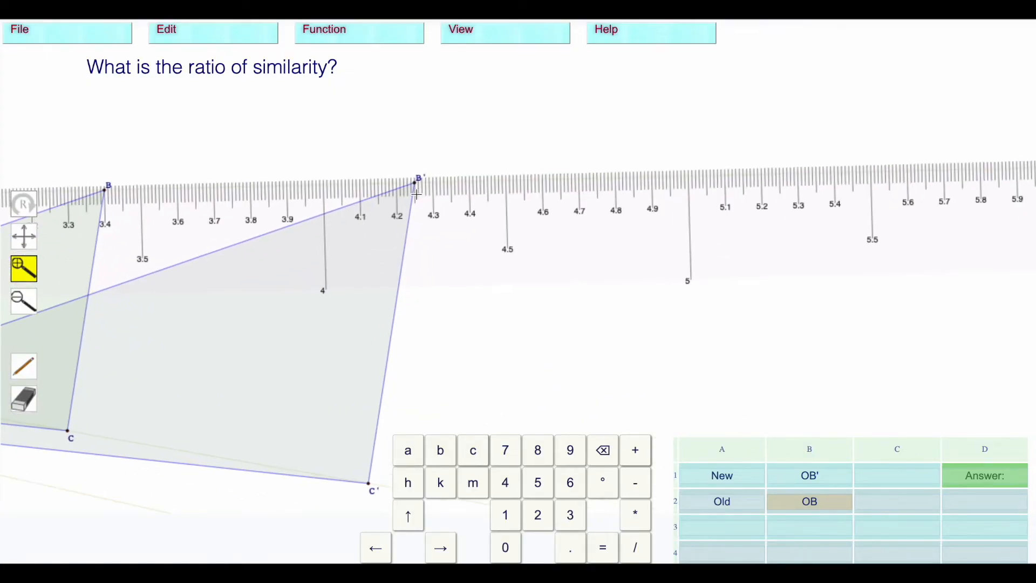
{"action": "mouse_move", "coordinate": [423, 207]}
{"action": "left_mouse_down"}
{"action": "mouse_move", "coordinate": [408, 161]}
{"action": "mouse_move", "coordinate": [417, 194]}
{"action": "left_mouse_up"}
{"action": "left_click", "coordinate": [417, 194]}
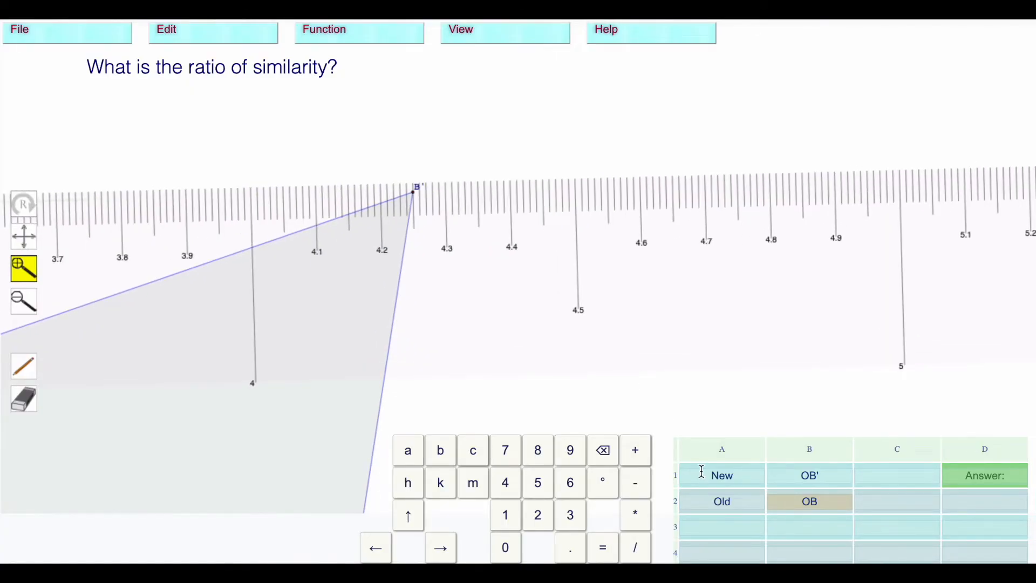
{"action": "left_click", "coordinate": [898, 475]}
{"action": "type", "text": "4.25"}
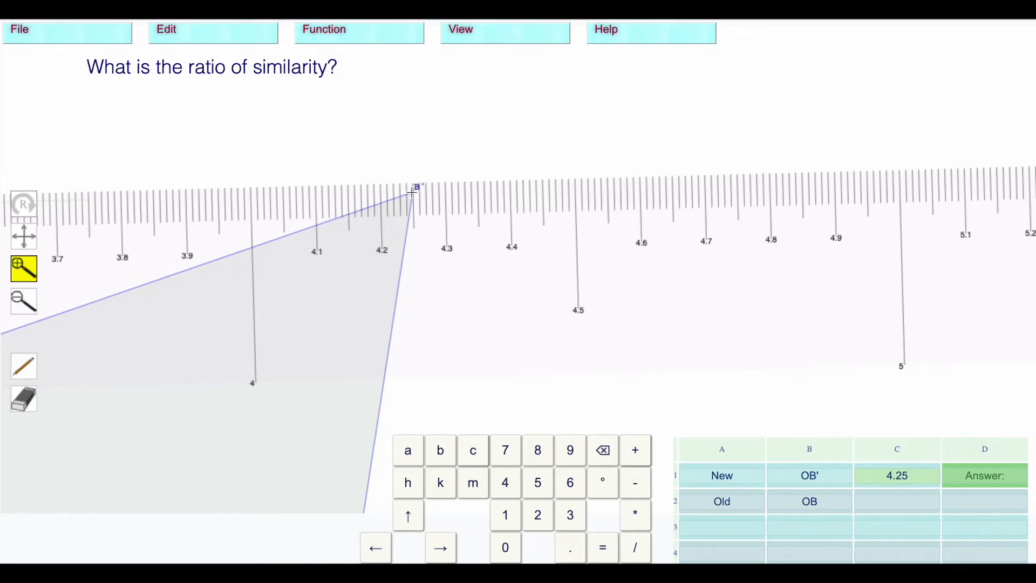
Read the distance OB on the ruler at point B and record 3.4 in cell C2
{"action": "left_click", "coordinate": [21, 273]}
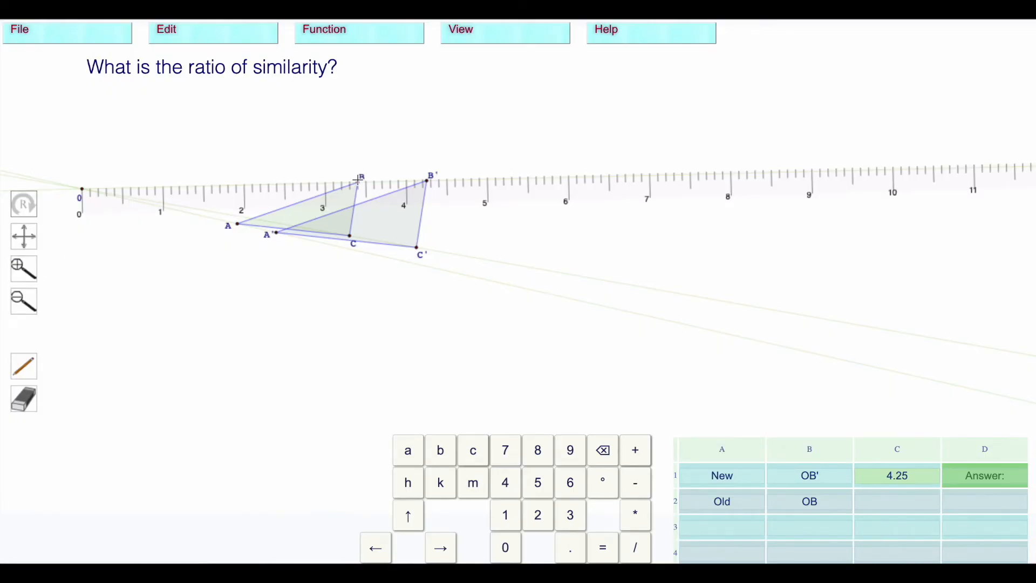
{"action": "left_click", "coordinate": [24, 269]}
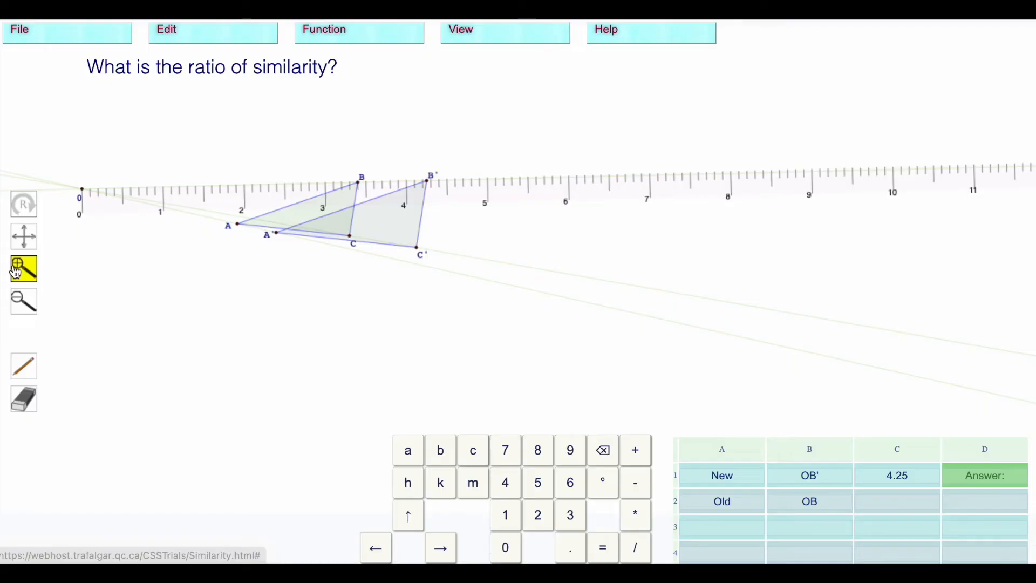
{"action": "left_click", "coordinate": [359, 183]}
{"action": "left_click", "coordinate": [400, 195]}
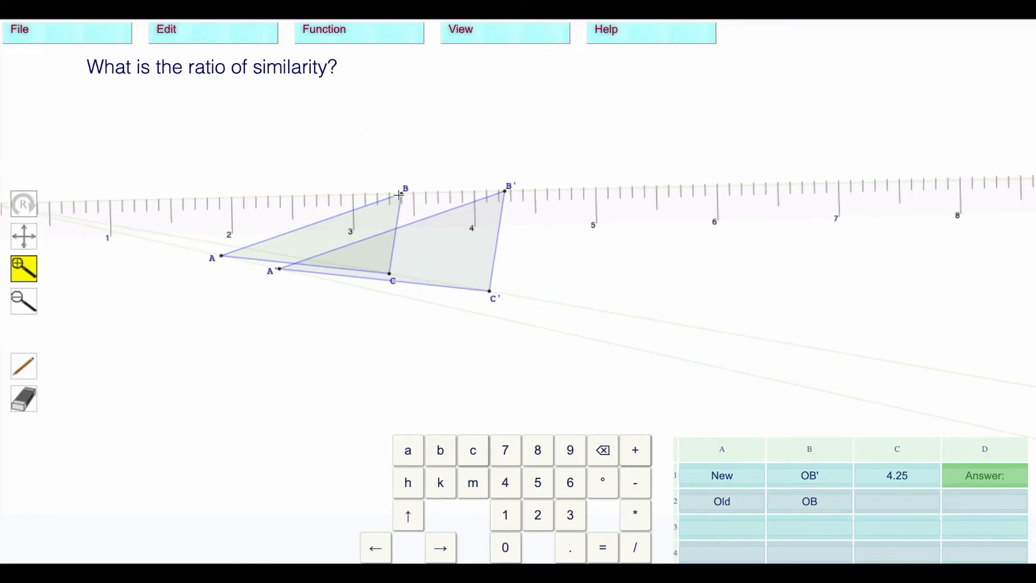
{"action": "left_click", "coordinate": [400, 196]}
{"action": "left_click", "coordinate": [400, 195]}
{"action": "left_click", "coordinate": [400, 196]}
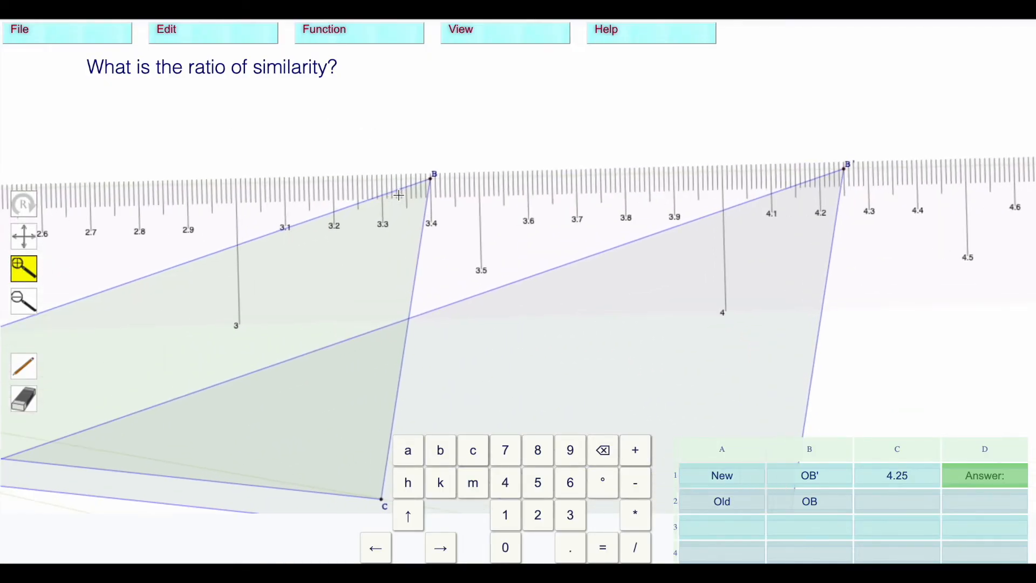
{"action": "left_click", "coordinate": [400, 195]}
{"action": "left_click", "coordinate": [400, 195]}
{"action": "left_click", "coordinate": [400, 195]}
{"action": "left_click", "coordinate": [400, 195]}
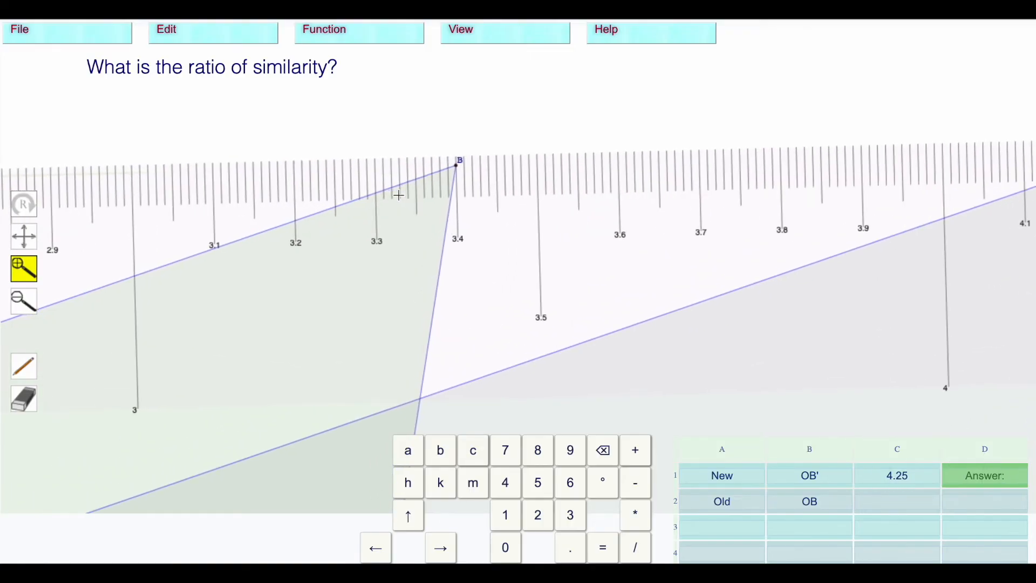
{"action": "left_click_drag", "start_coordinate": [455, 157], "coordinate": [256, 157]}
{"action": "left_click", "coordinate": [895, 501]}
{"action": "type", "text": "3.4"}
Calculate the ratio of similarity in cell D2 with the formula =C1/C2
{"action": "left_click", "coordinate": [963, 502]}
{"action": "type", "text": "="}
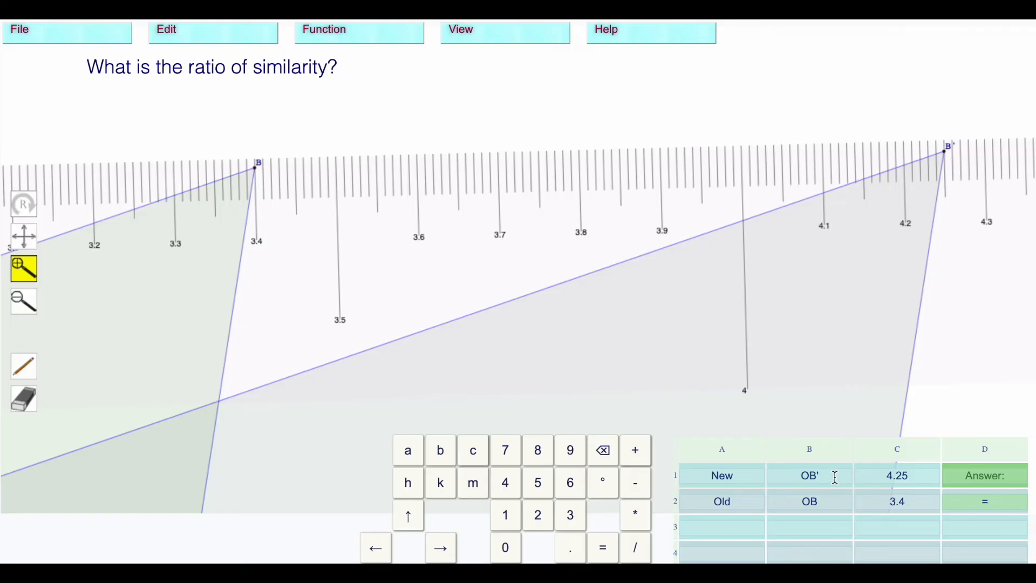
{"action": "left_click", "coordinate": [883, 476]}
{"action": "type", "text": "/"}
{"action": "left_click", "coordinate": [903, 501]}
{"action": "key", "text": "Return"}
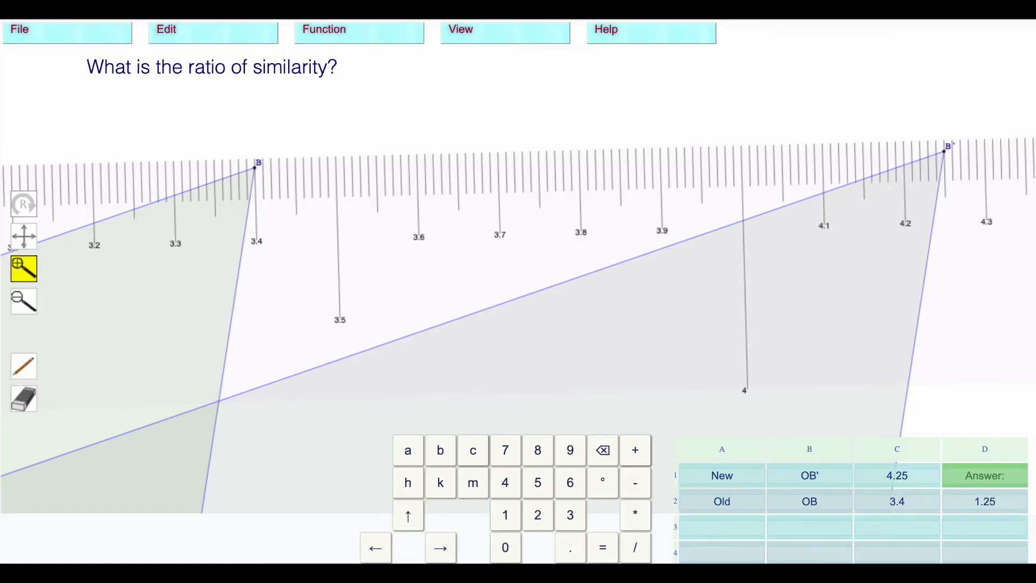